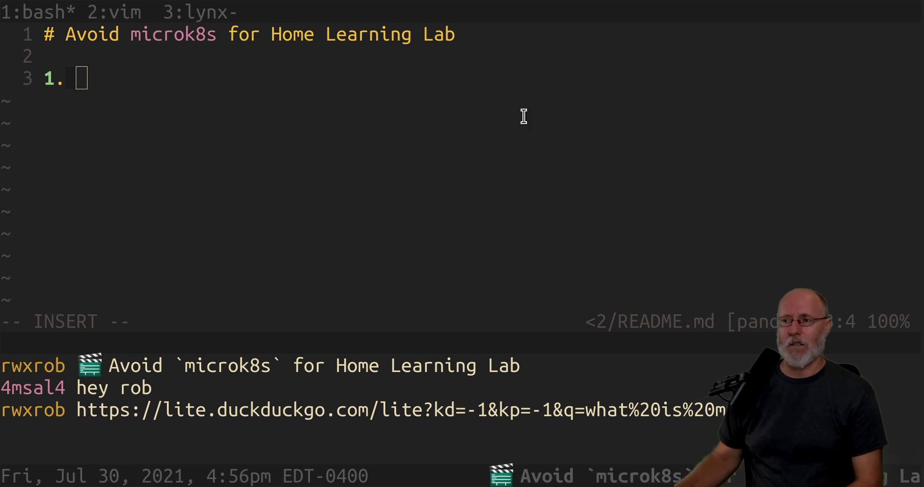
Switch to tmux window 3 with the DuckDuckGo results for 'what is microk8s'
key("ctrl+a")
key("3")
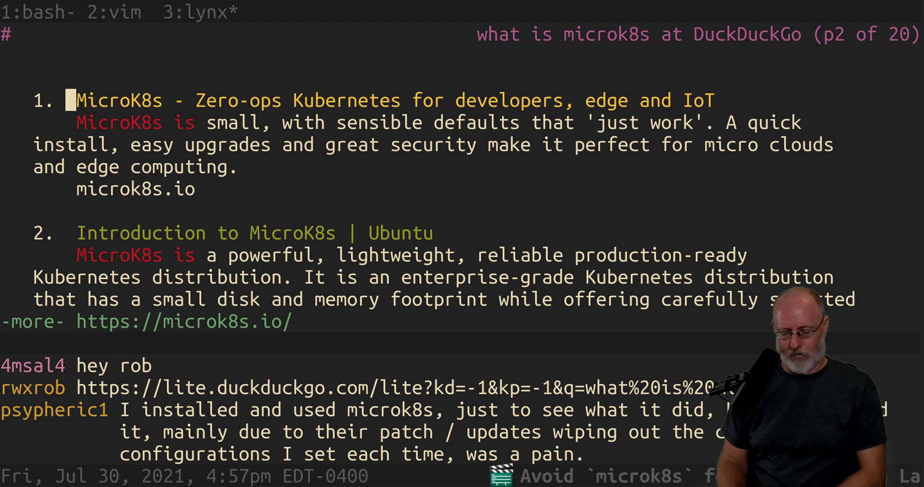
Back in the README, write the first reason: Doesn't even have etcd (uses sqlite instead)
key("ctrl+a")
key("1")
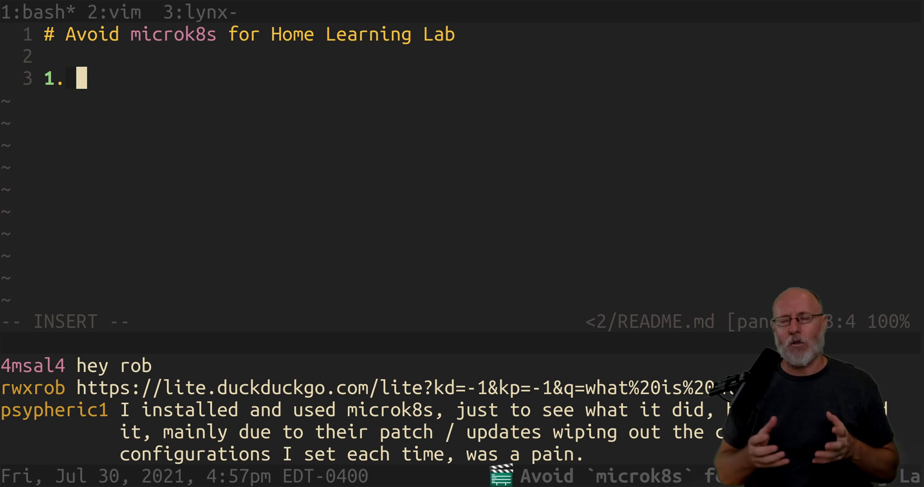
type("Doesn't ")
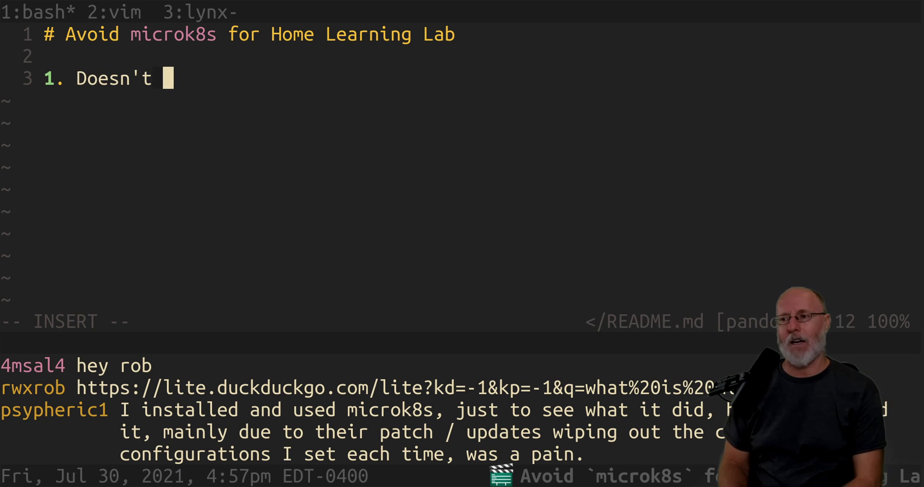
type("even hav")
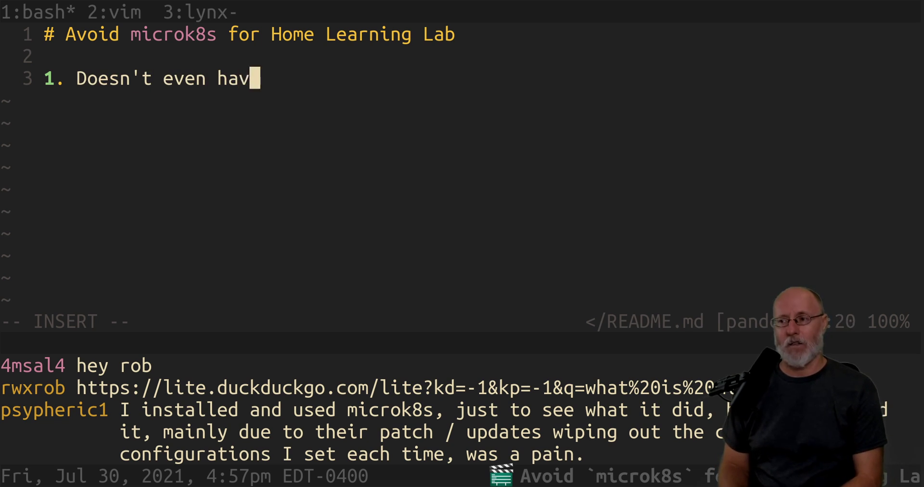
type("e `")
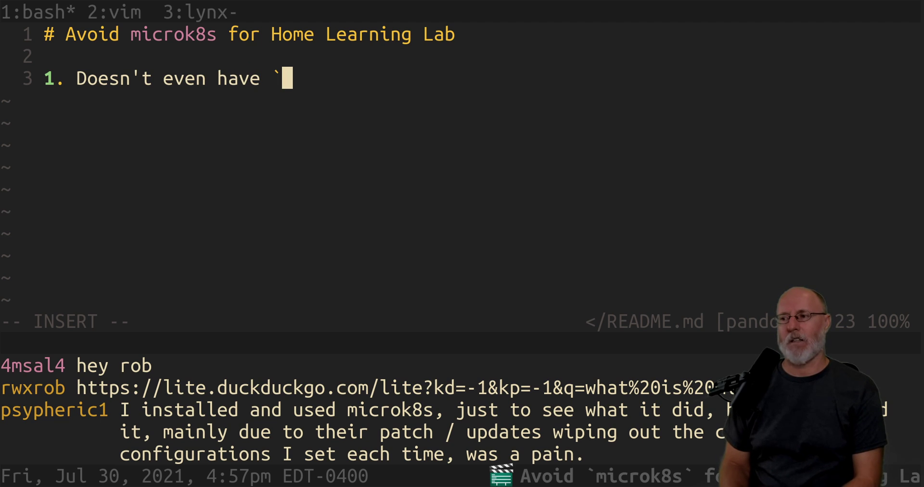
type("etcd`")
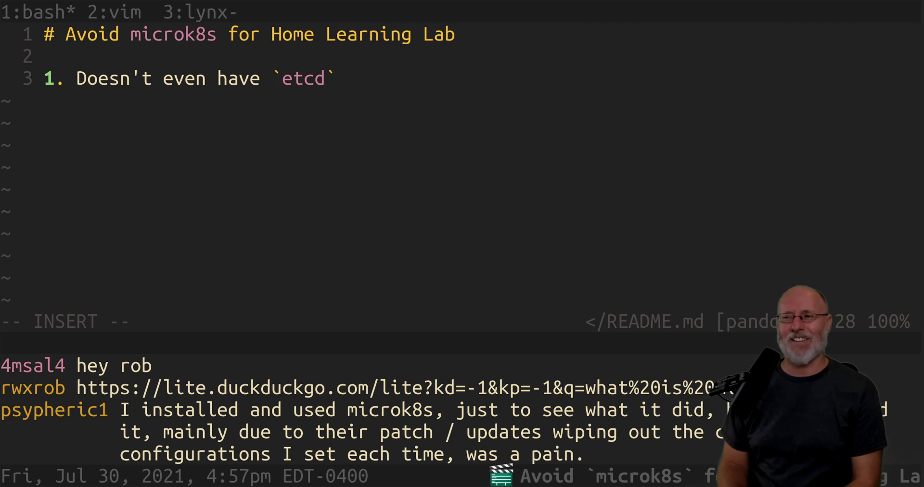
type(" (use")
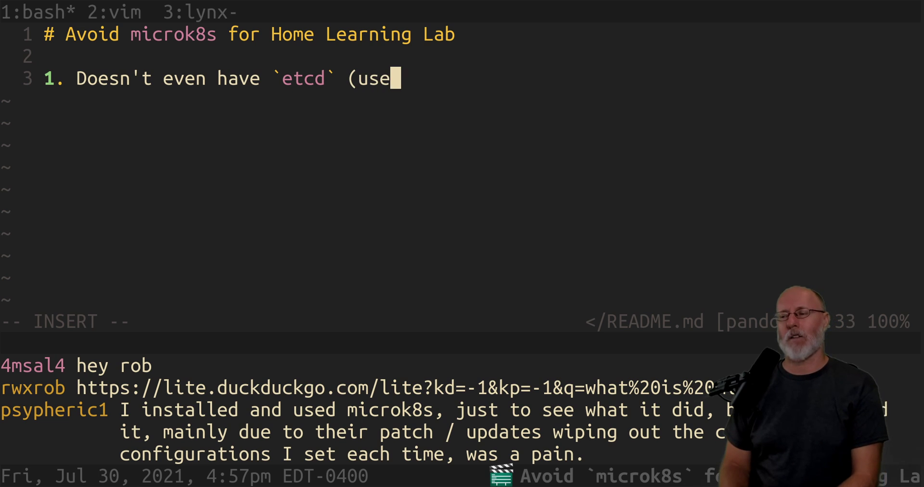
type("s sqlite")
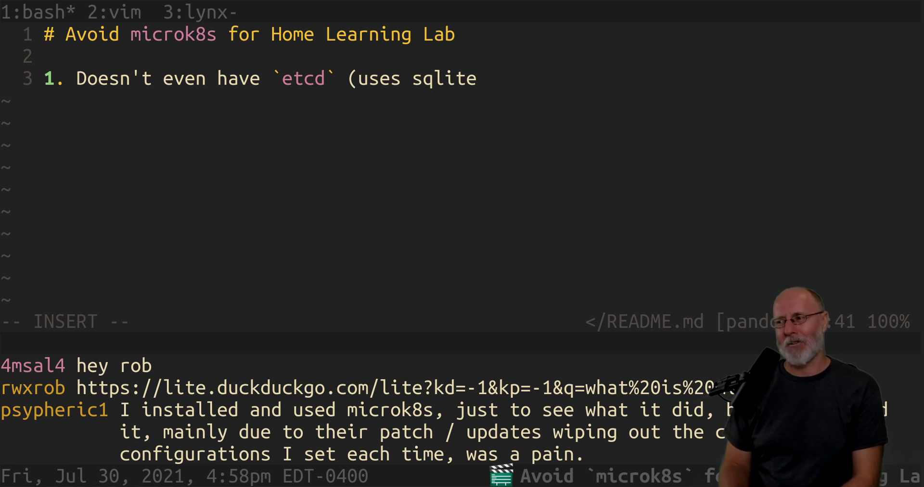
type(" instad")
key("BackSpace")
key("BackSpace")
type("ead")
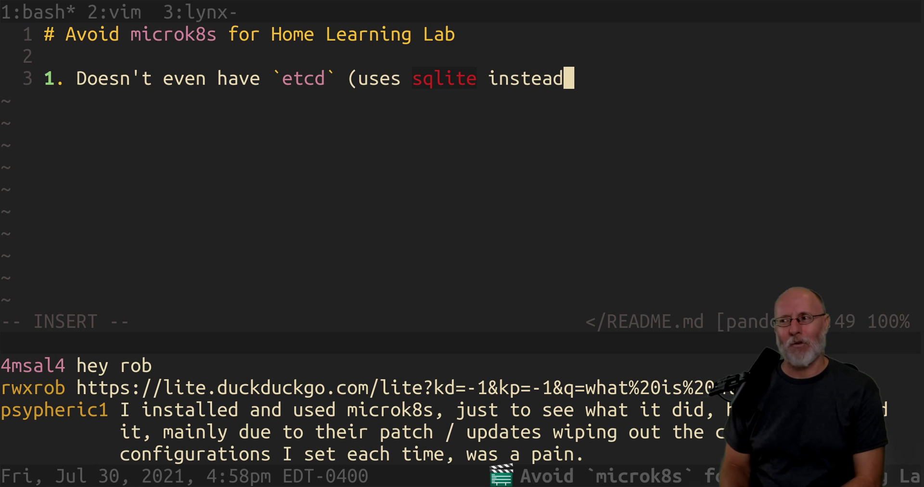
type(")")
key("Escape")
Add the word 'sqlite' to Vim's spelling dictionary with zg
key("b")
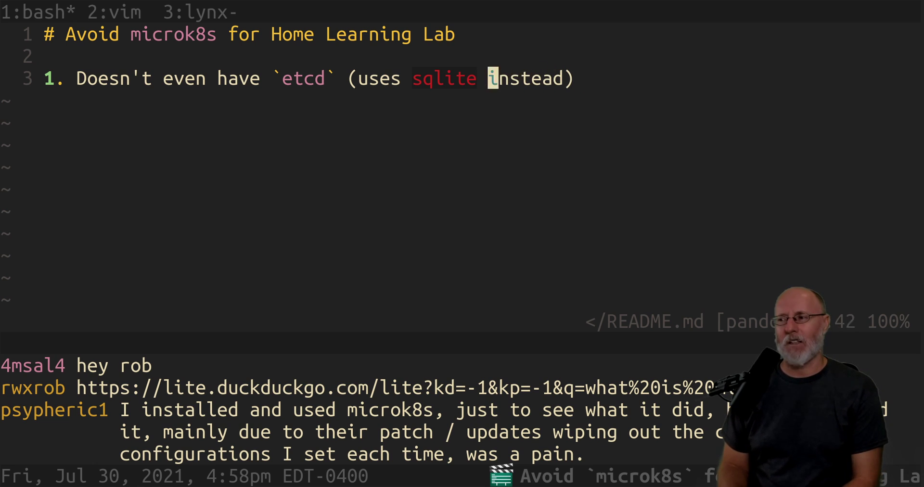
key("h")
key("h")
key("h")
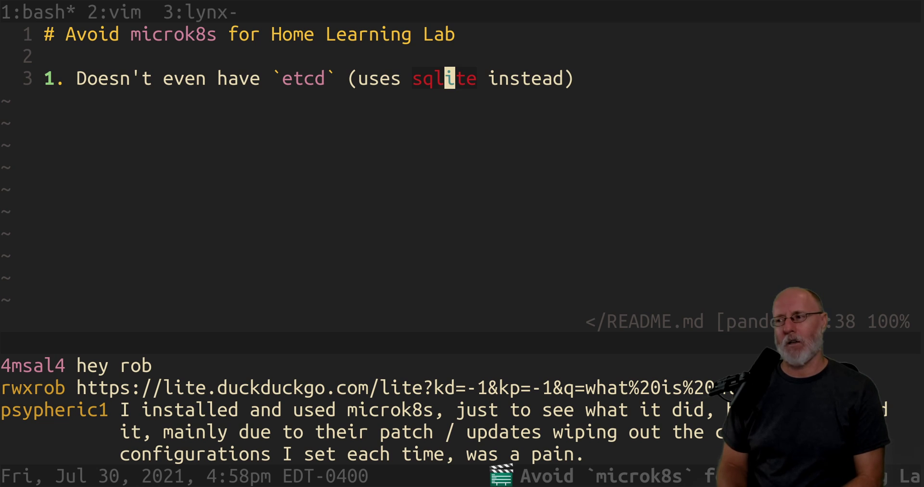
key("z")
key("g")
key("h")
key("h")
key("h")
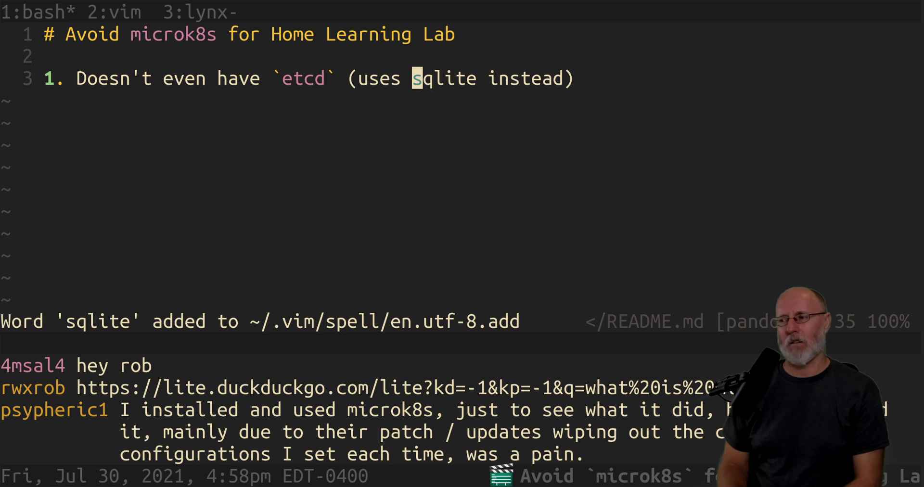
type("o")
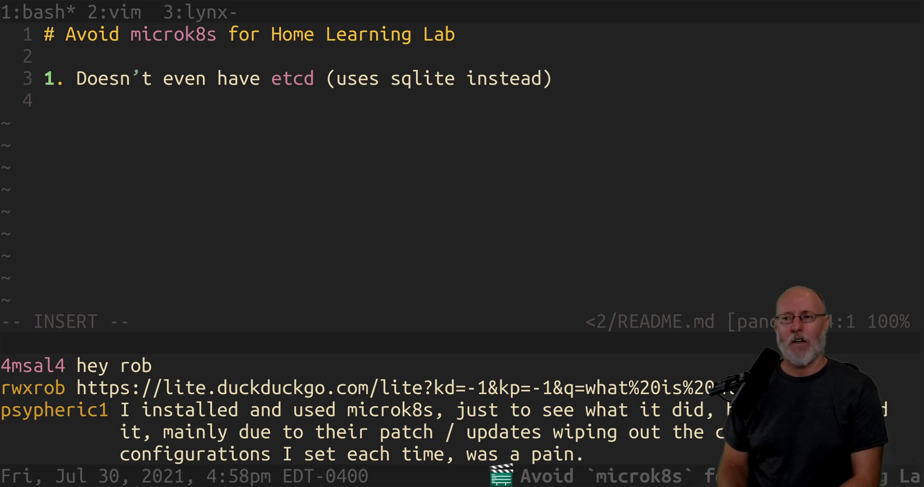
type("1. De")
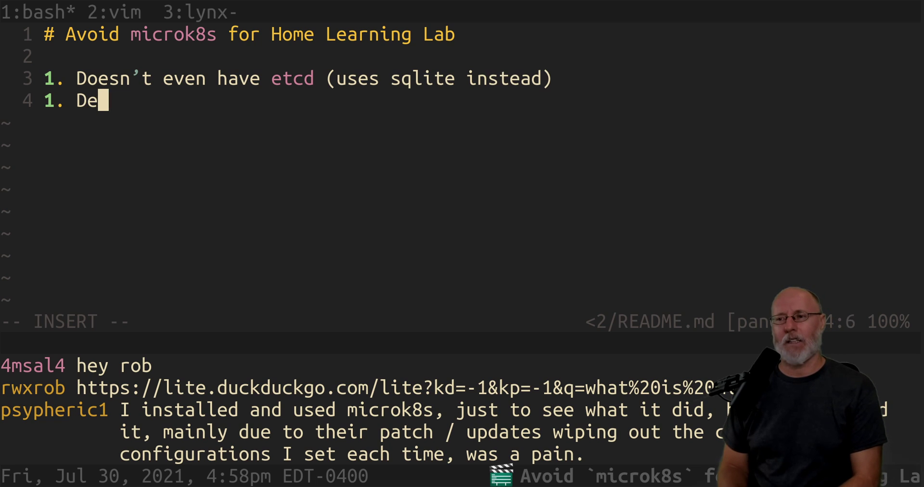
type("signed for for ")
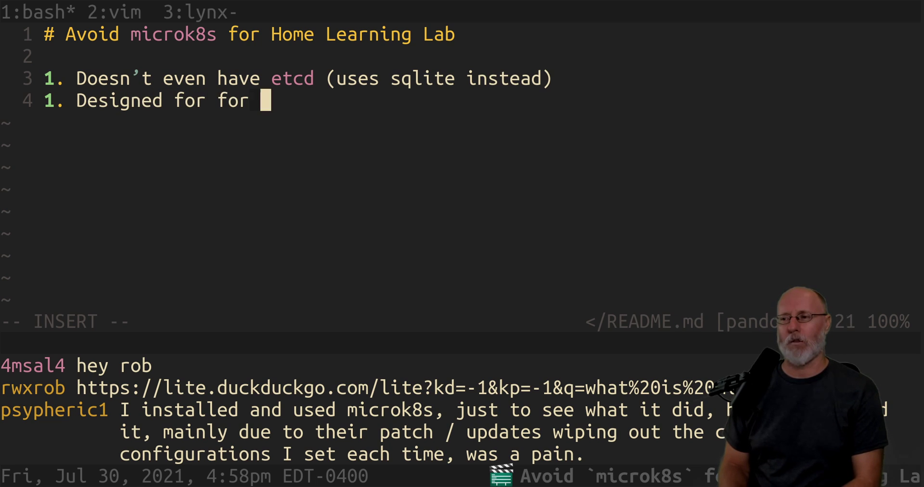
type("sma")
Complete the second reason about microk8s being for small IoT edge Kubernetes
key("BackSpace")
key("BackSpace")
key("BackSpace")
key("BackSpace")
key("BackSpace")
type("small")
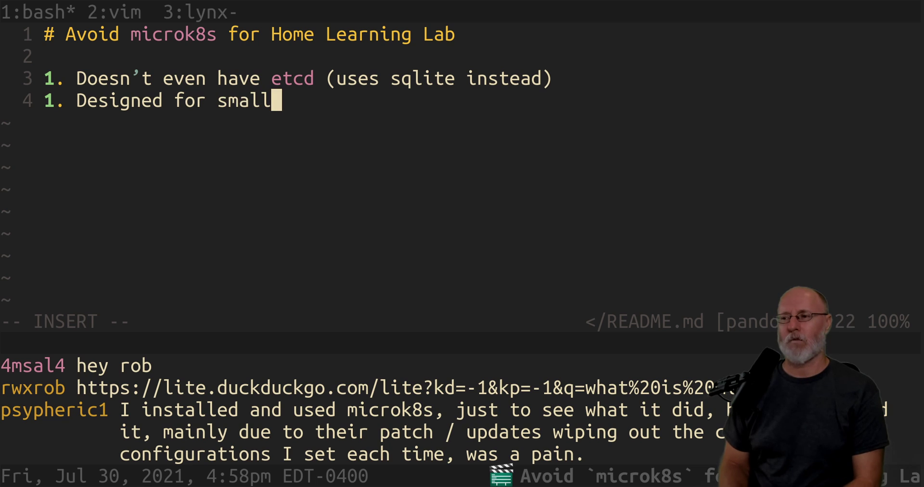
type(" IoT ")
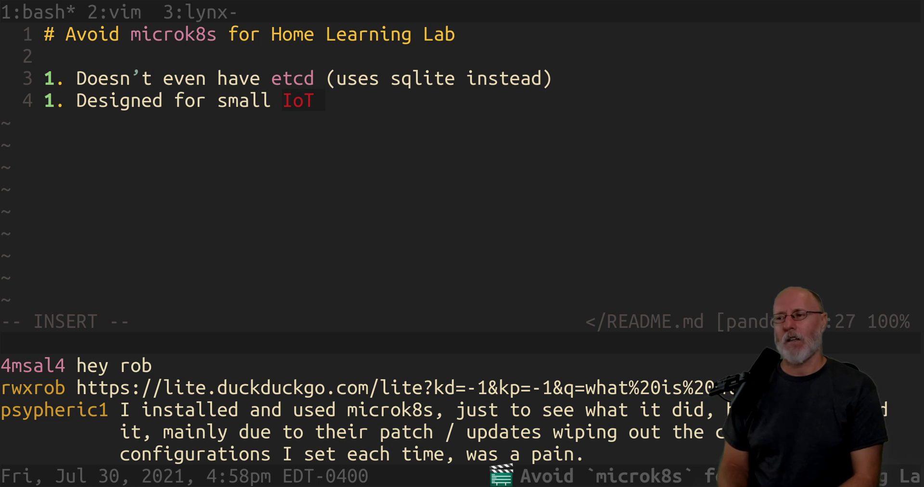
type("ed")
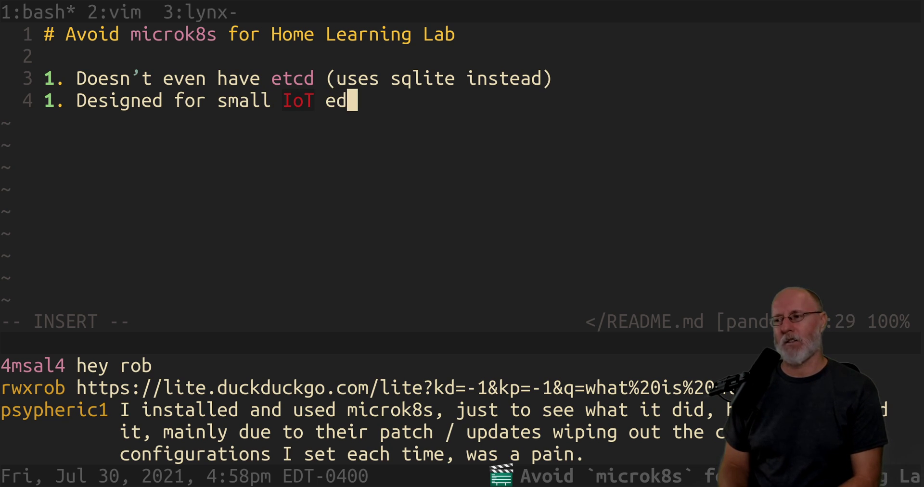
type("ge Kuberne")
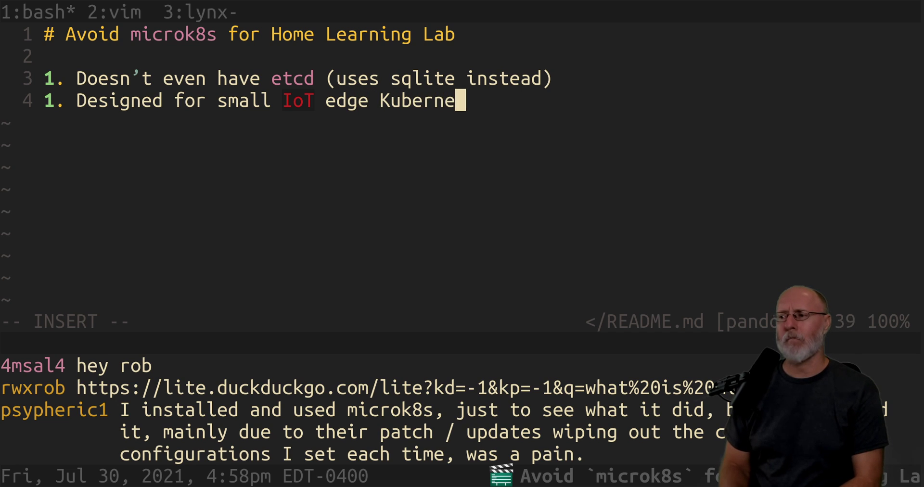
type("tes")
key("Return")
type("1. ")
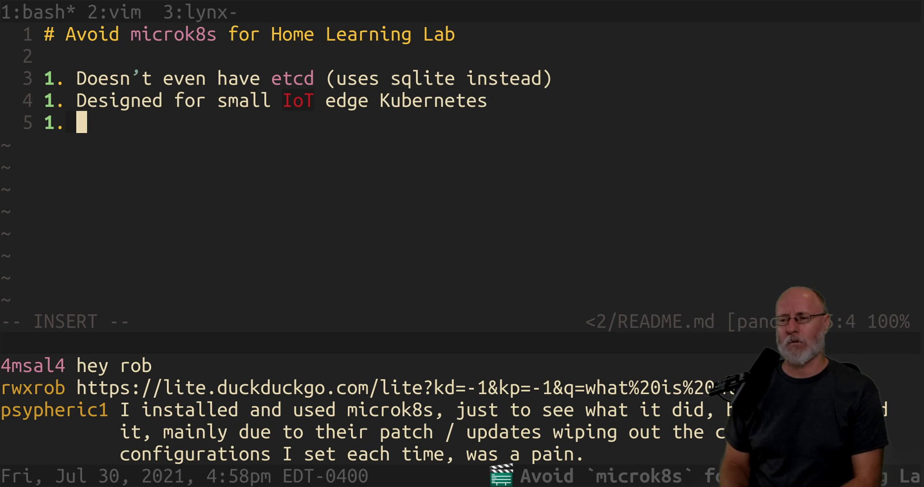
type("Not boo")
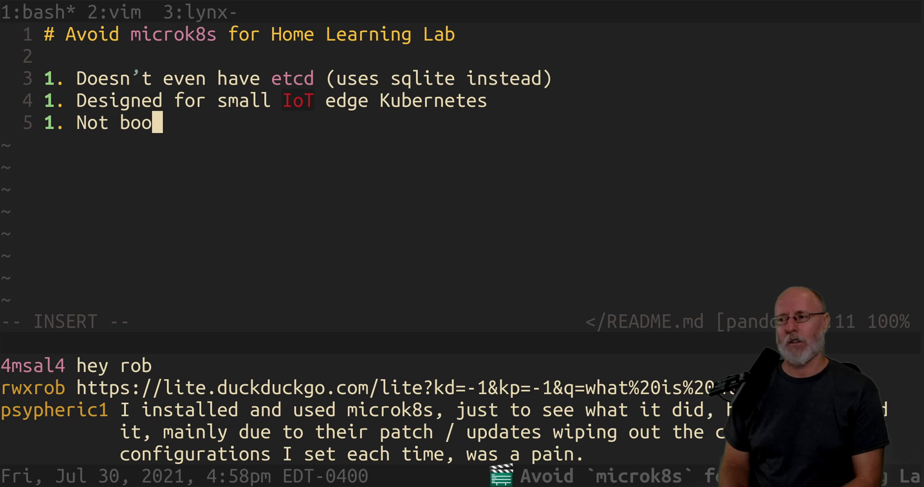
type("g")
Add the third reason, 'not actual production Kubernetes', and save README.md with :w
key("BackSpace")
key("BackSpace")
key("BackSpace")
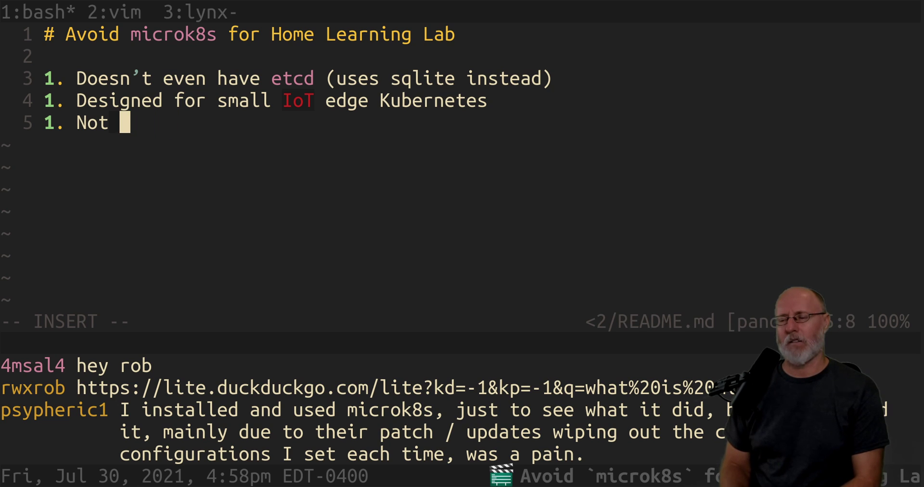
type("the *actual* ")
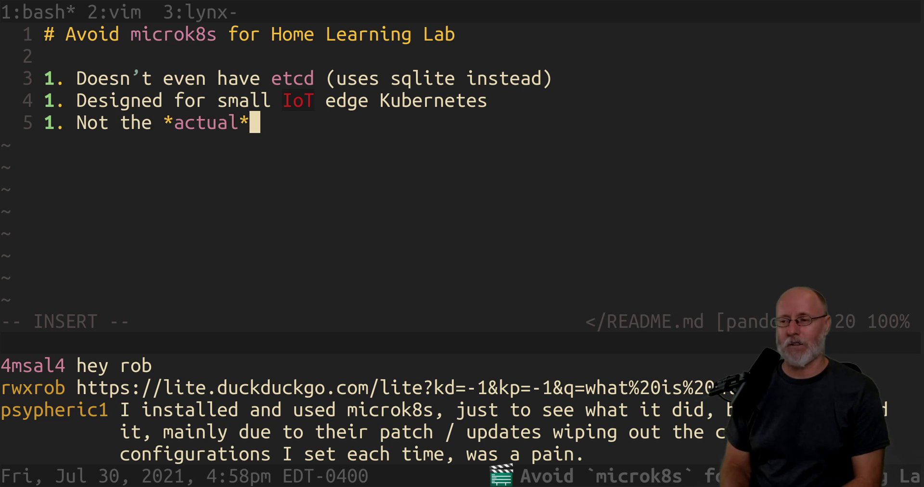
type("Kubernet")
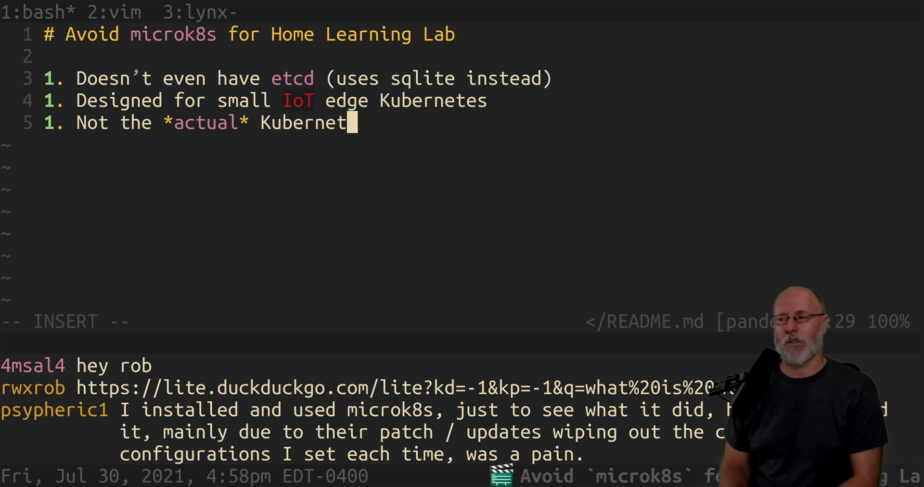
type("es")
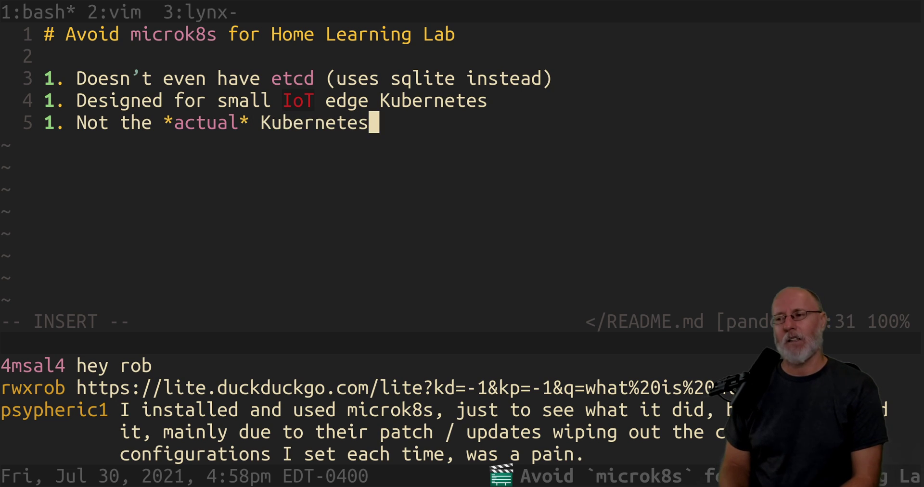
type(" that would ")
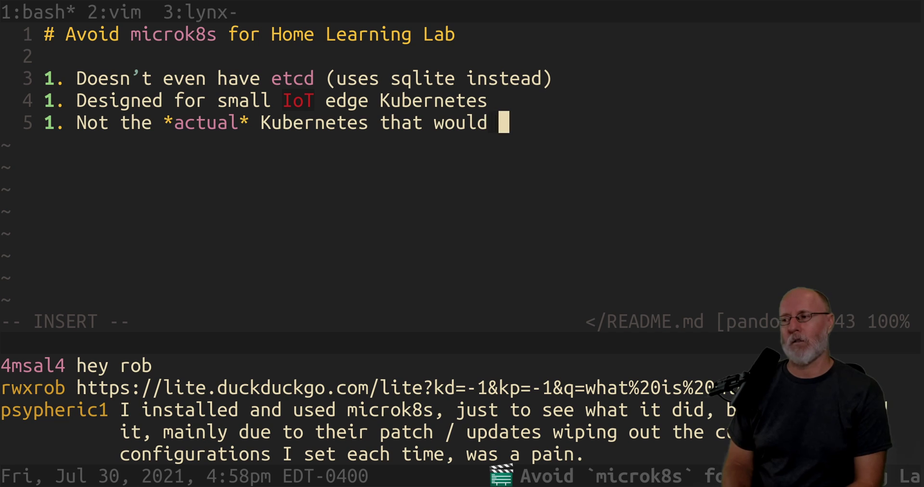
type("run in Pro")
key("BackSpace")
key("BackSpace")
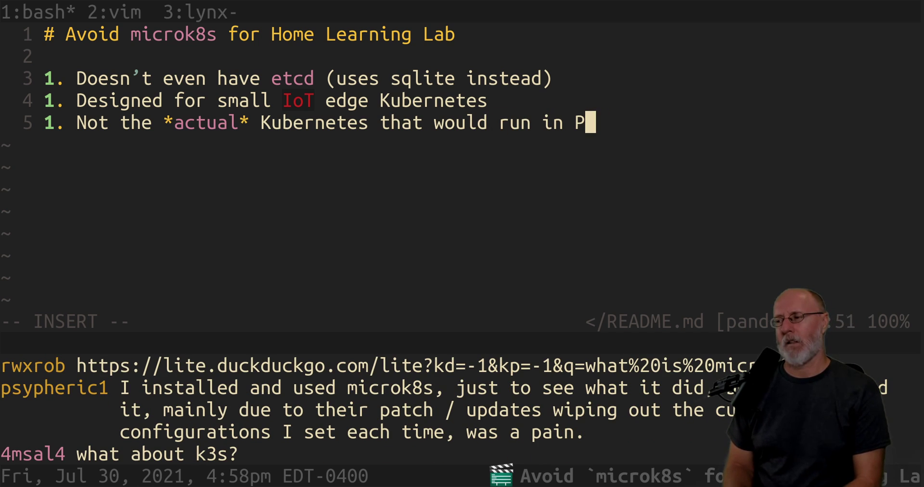
key("BackSpace")
type("proeu")
key("BackSpace")
key("BackSpace")
type("ductio")
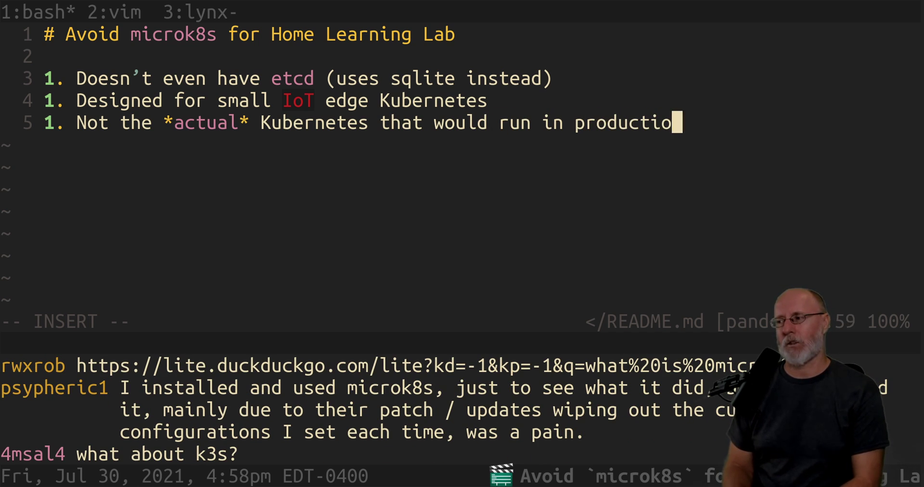
type("n")
key("Escape")
type(":w")
key("Return")
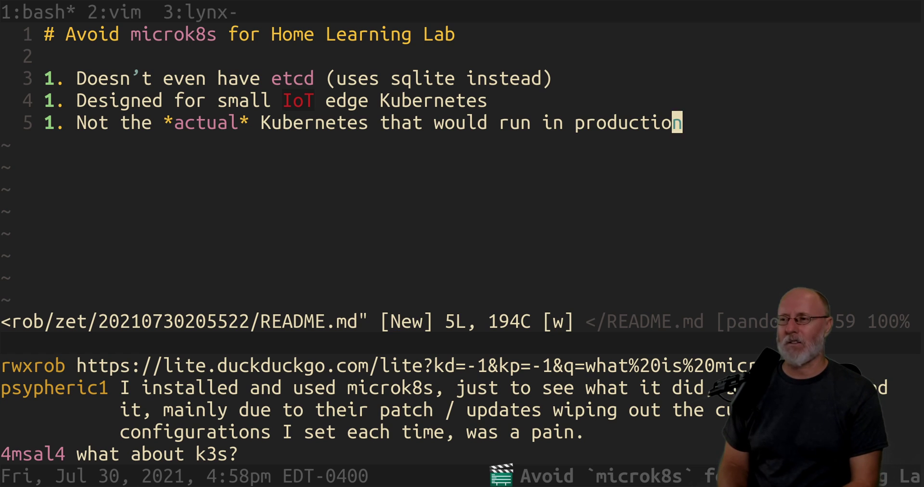
type("o1.")
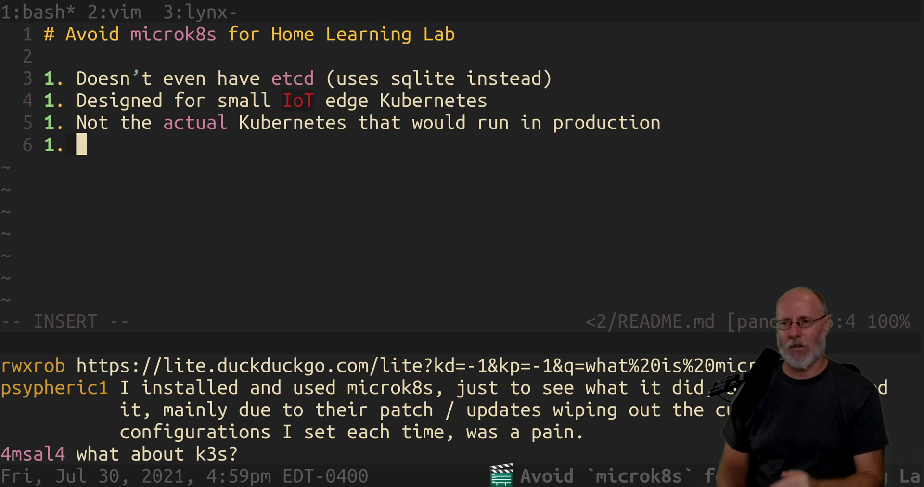
key("Escape")
key("F12")
type(":")
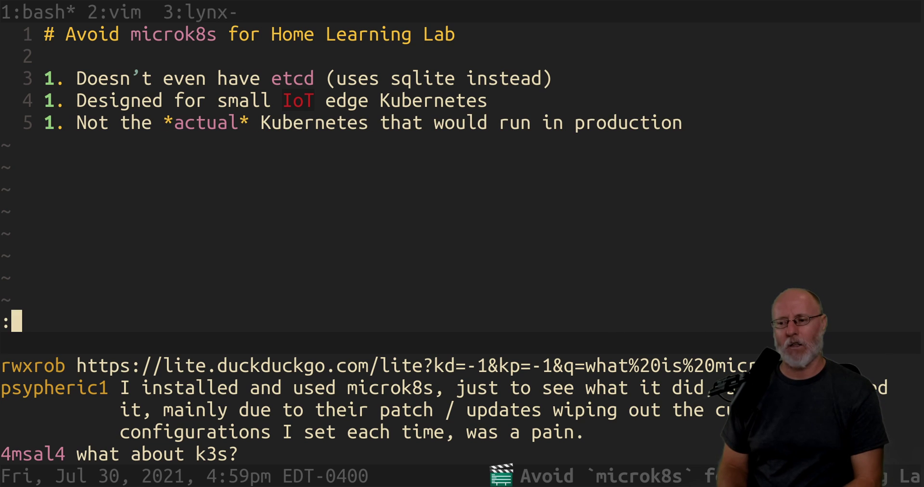
type("w")
key("Return")
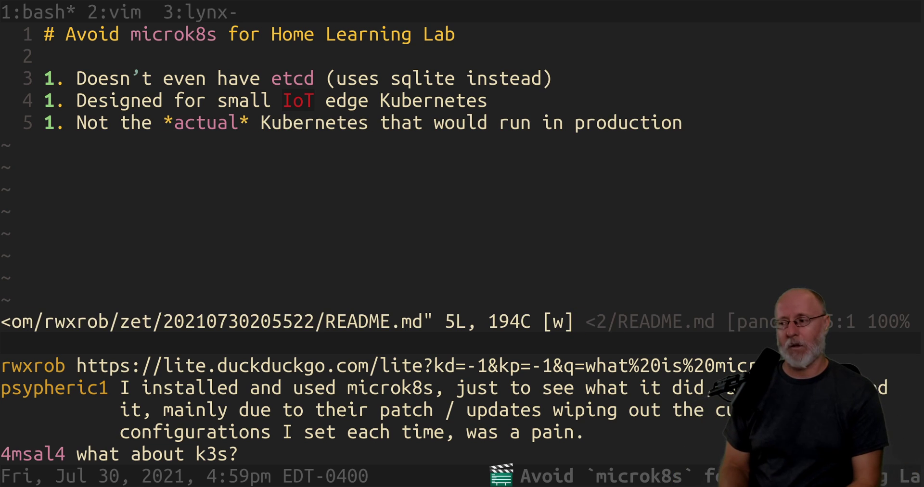